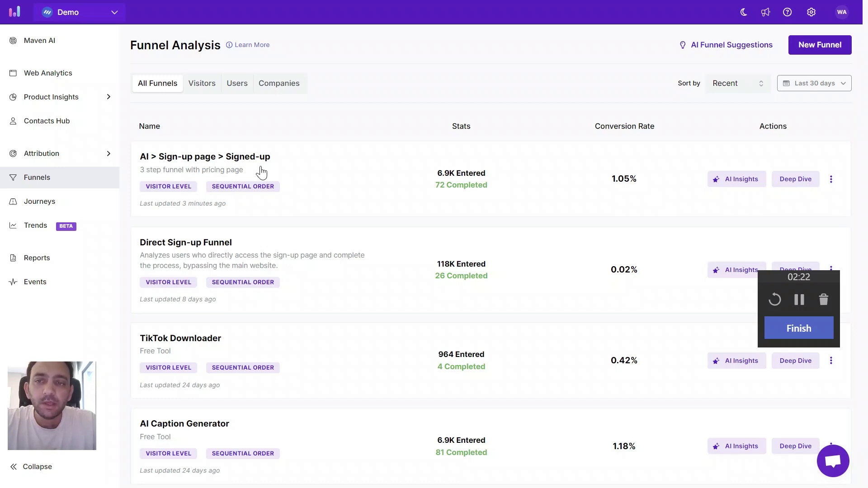
- Open the detailed analysis of the "AI > Sign-up page > Signed-up" funnel and review its chart and per-step conversion table
{"action": "left_click", "coordinate": [833, 190]}
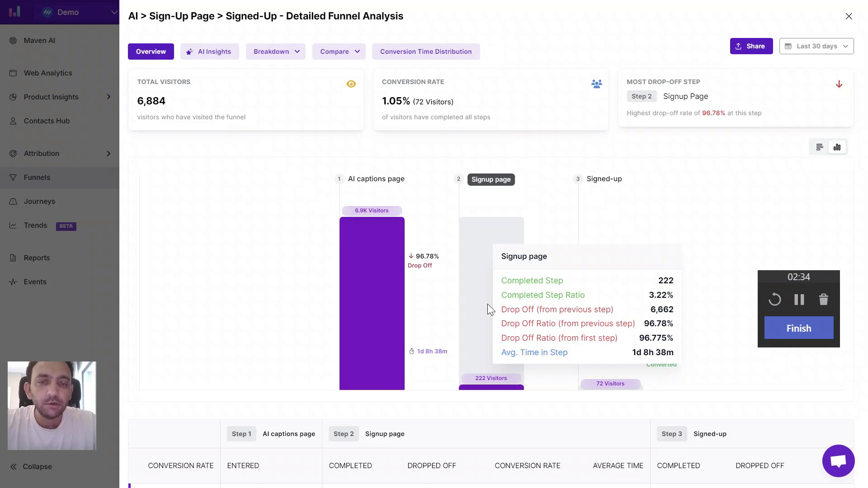
{"action": "scroll", "coordinate": [606, 313], "scroll_direction": "down", "scroll_amount": 2}
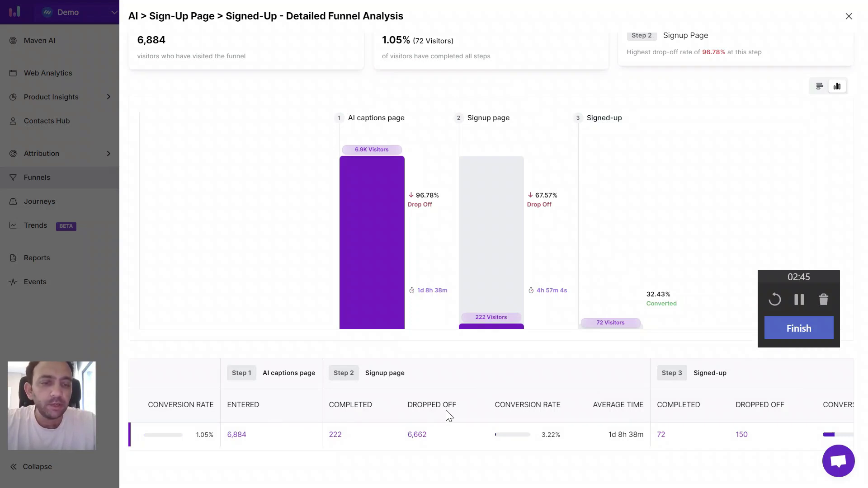
{"action": "scroll", "coordinate": [722, 402], "scroll_direction": "right", "scroll_amount": 3}
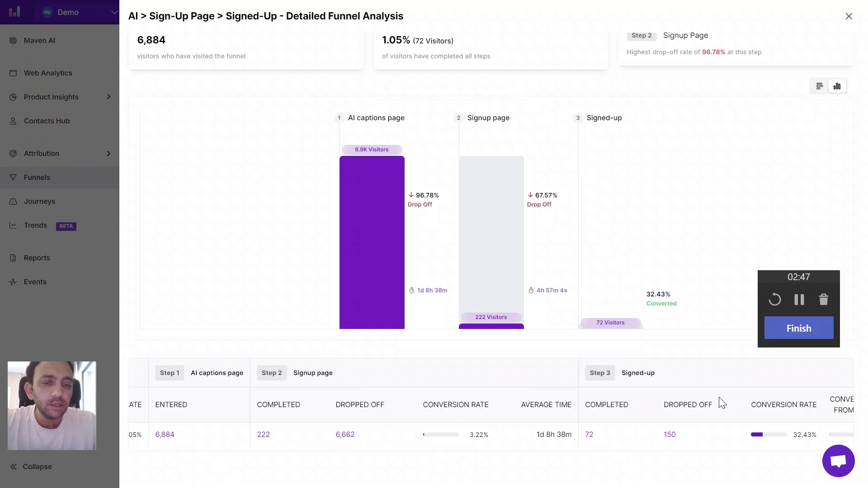
{"action": "scroll", "coordinate": [722, 402], "scroll_direction": "right", "scroll_amount": 3}
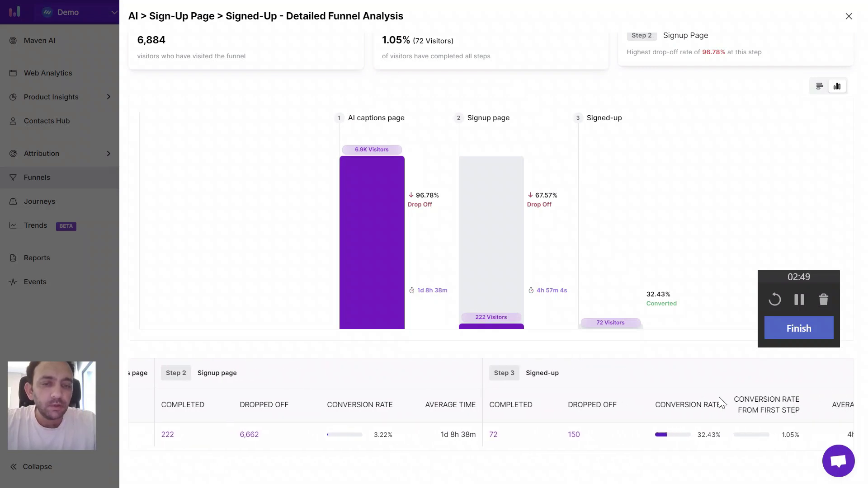
{"action": "scroll", "coordinate": [610, 404], "scroll_direction": "left", "scroll_amount": 6}
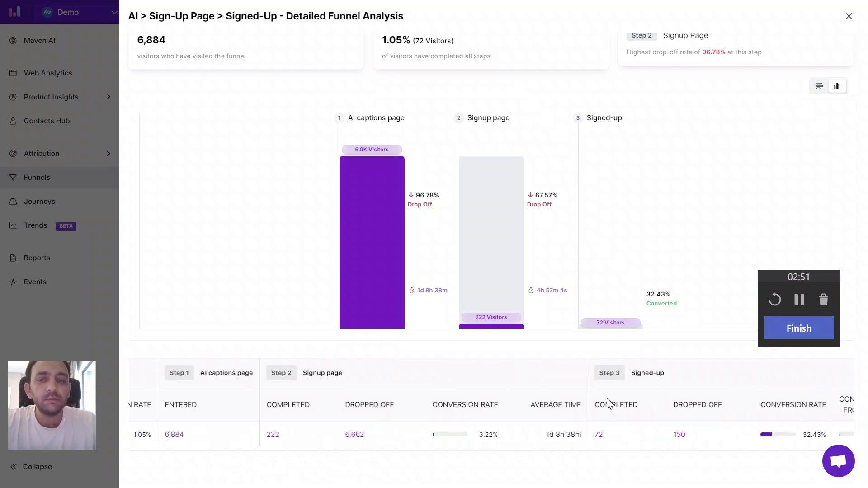
{"action": "scroll", "coordinate": [566, 184], "scroll_direction": "up", "scroll_amount": 3}
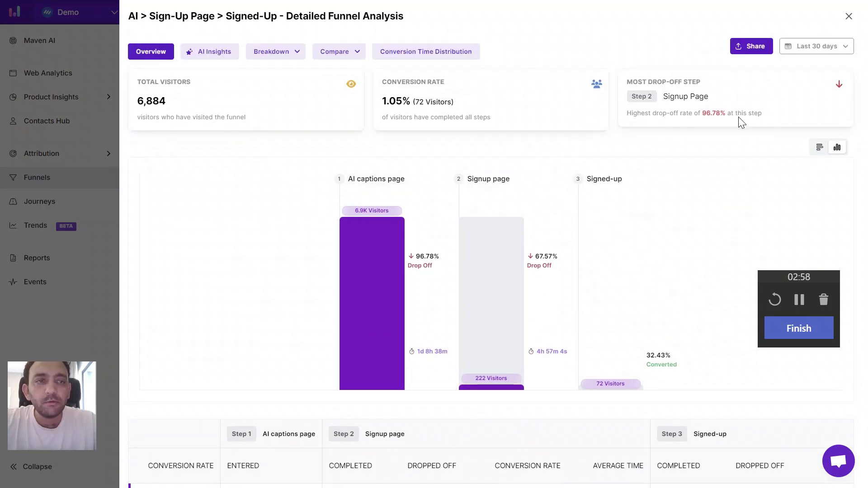
- Break down the funnel by country and view the per-country chart and table
{"action": "left_click", "coordinate": [274, 55]}
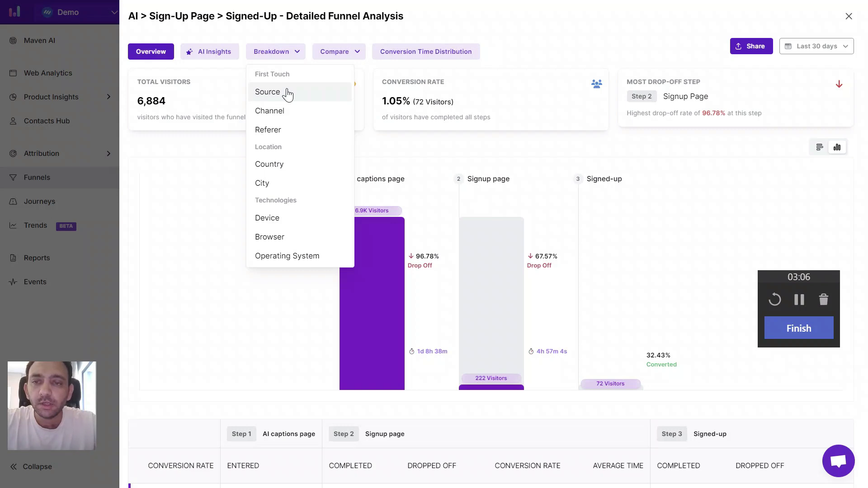
{"action": "left_click", "coordinate": [290, 165]}
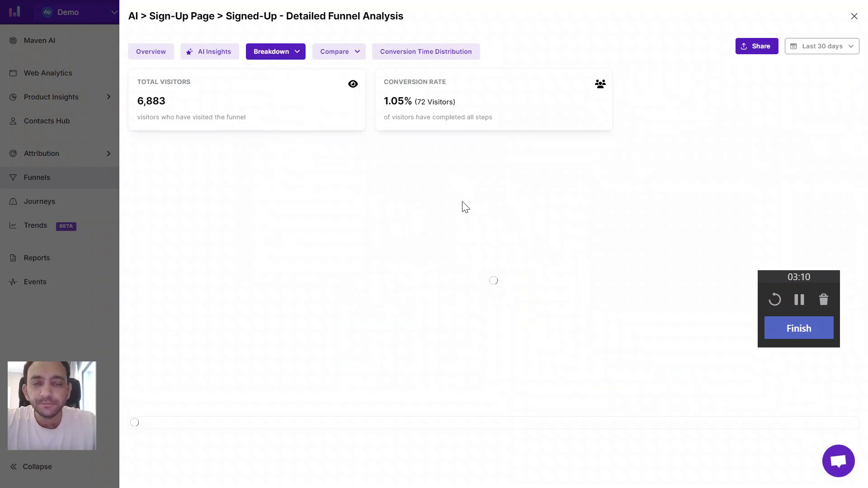
{"action": "scroll", "coordinate": [463, 203], "scroll_direction": "down", "scroll_amount": 5}
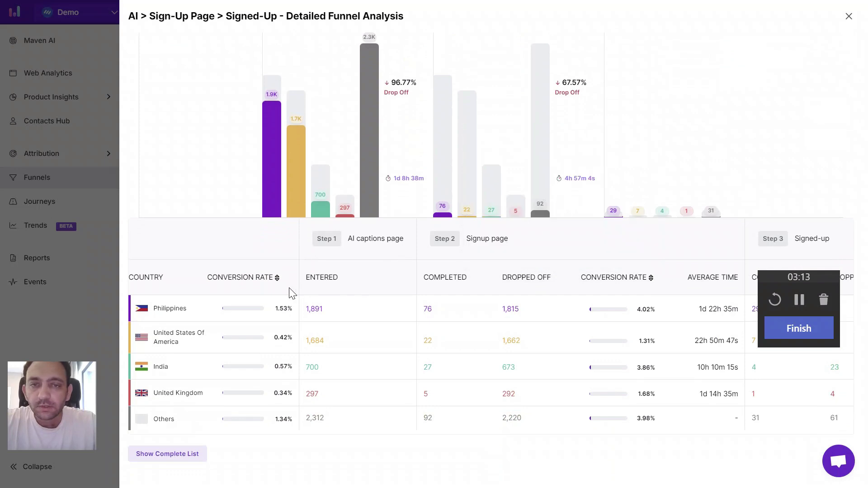
{"action": "scroll", "coordinate": [486, 213], "scroll_direction": "up", "scroll_amount": 1}
{"action": "scroll", "coordinate": [336, 329], "scroll_direction": "down", "scroll_amount": 1}
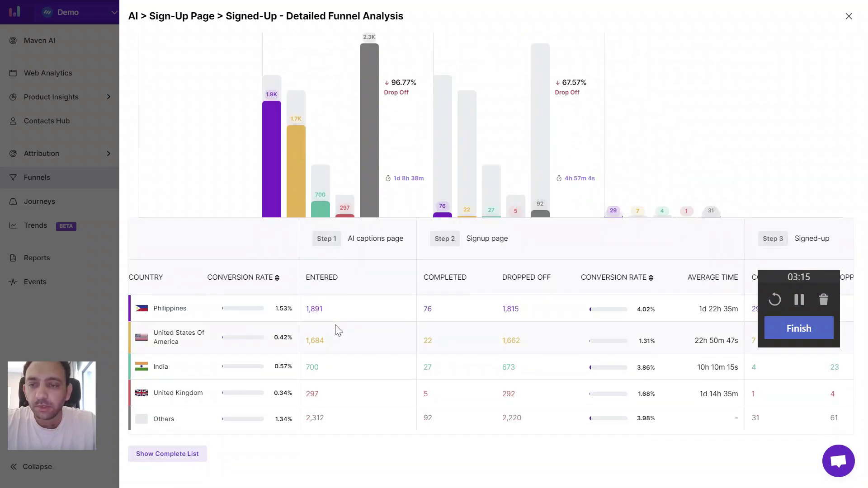
- Show the complete country list and examine each country's completions, drop-offs and conversion rates across all three steps
{"action": "left_click", "coordinate": [166, 454]}
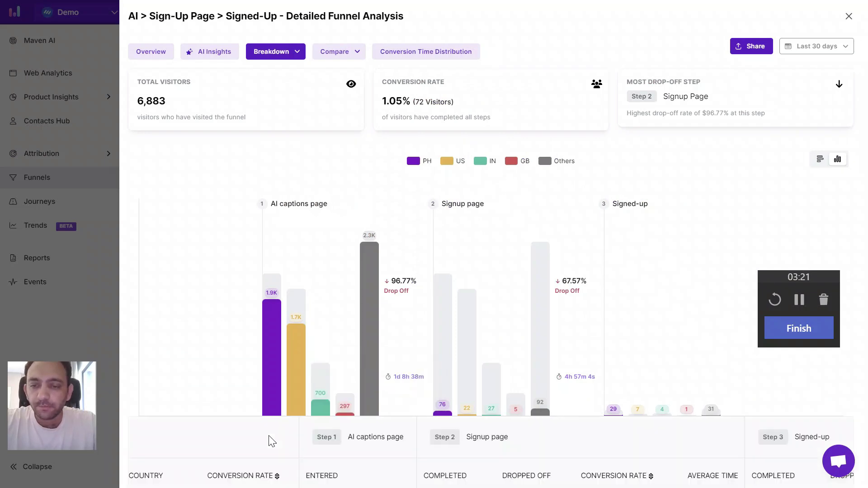
{"action": "scroll", "coordinate": [271, 441], "scroll_direction": "down", "scroll_amount": 5}
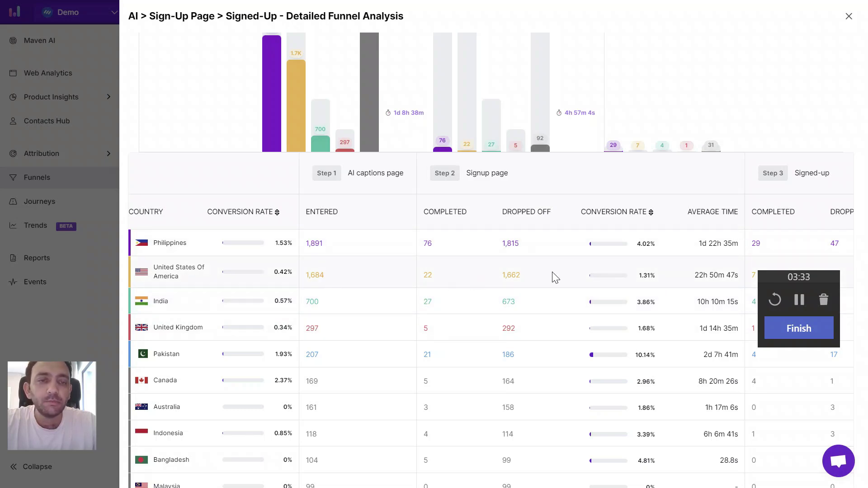
{"action": "scroll", "coordinate": [553, 271], "scroll_direction": "right", "scroll_amount": 4}
{"action": "scroll", "coordinate": [552, 271], "scroll_direction": "right", "scroll_amount": 3}
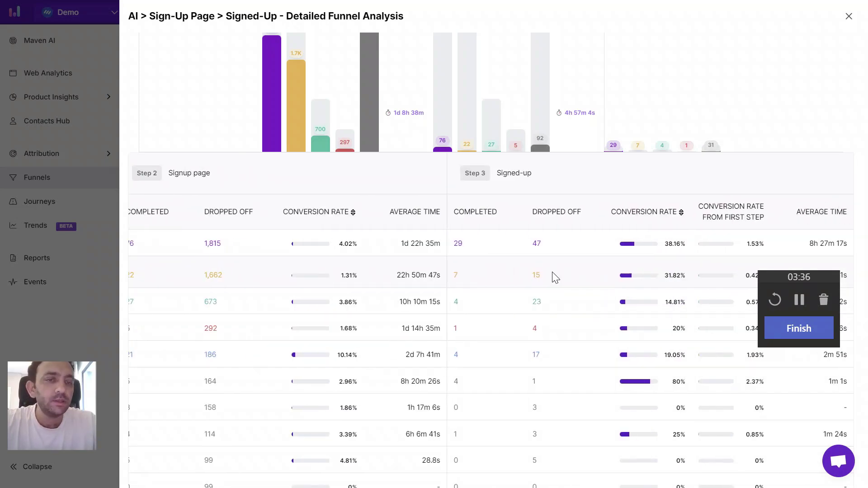
{"action": "scroll", "coordinate": [554, 276], "scroll_direction": "left", "scroll_amount": 7}
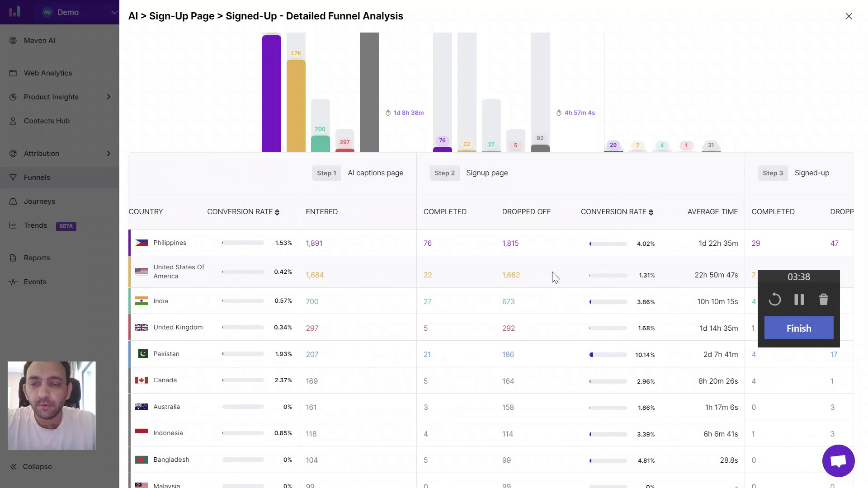
{"action": "scroll", "coordinate": [395, 283], "scroll_direction": "up", "scroll_amount": 6}
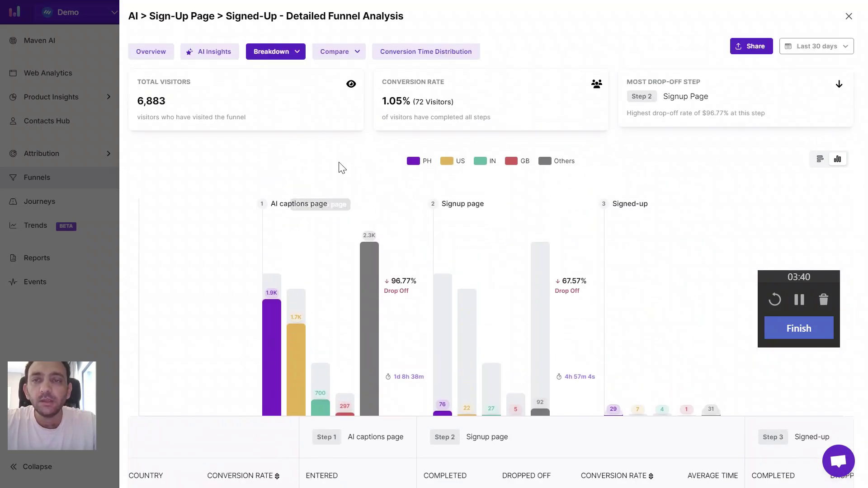
- Look over the other breakdown options, keep Country, and inspect the US details for the Signup page step in the chart
{"action": "left_click", "coordinate": [294, 52]}
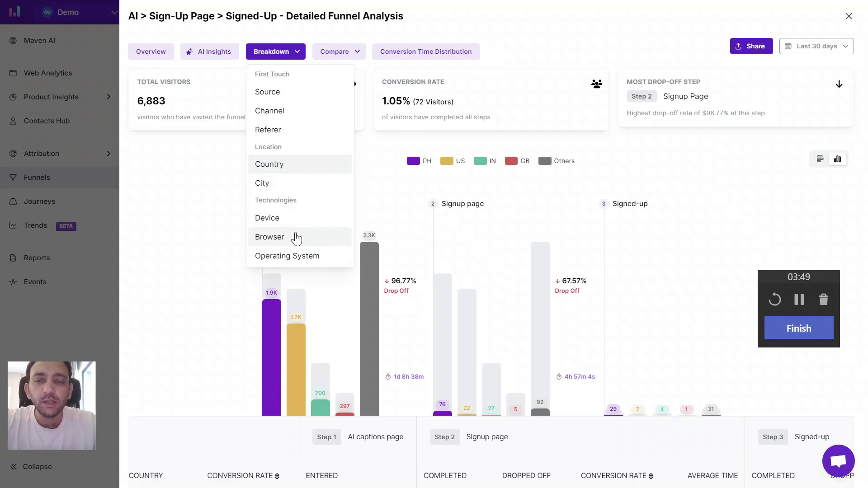
{"action": "left_click", "coordinate": [570, 39]}
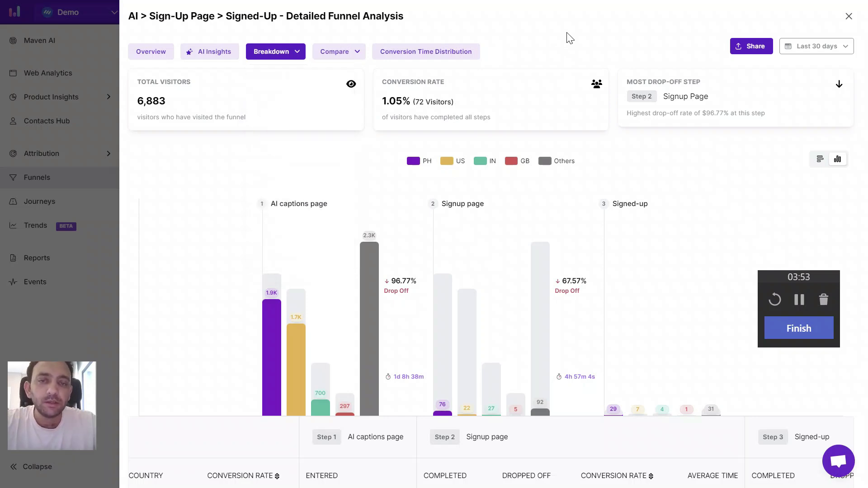
{"action": "mouse_move", "coordinate": [468, 309]}
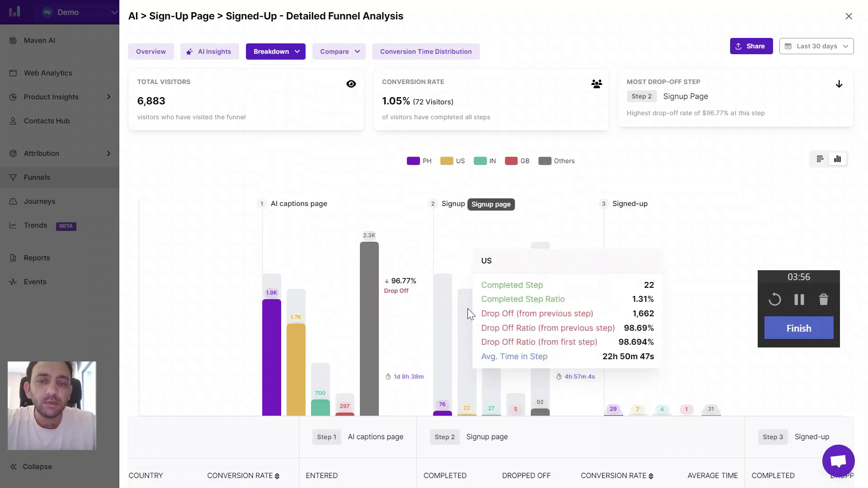
{"action": "scroll", "coordinate": [468, 308], "scroll_direction": "down", "scroll_amount": 3}
{"action": "scroll", "coordinate": [467, 308], "scroll_direction": "up", "scroll_amount": 3}
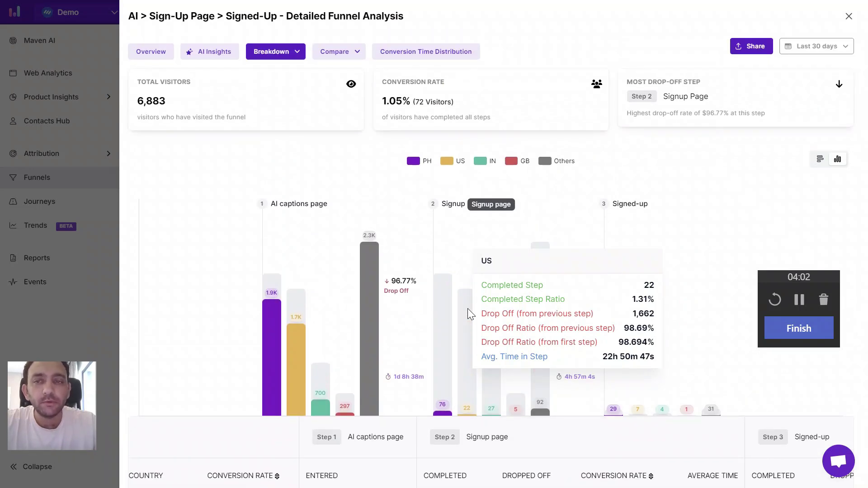
- Open the funnel's AI Insights and read the Key Insights on overall, channel, source, geographic and device performance and surprising findings
{"action": "left_click", "coordinate": [224, 52]}
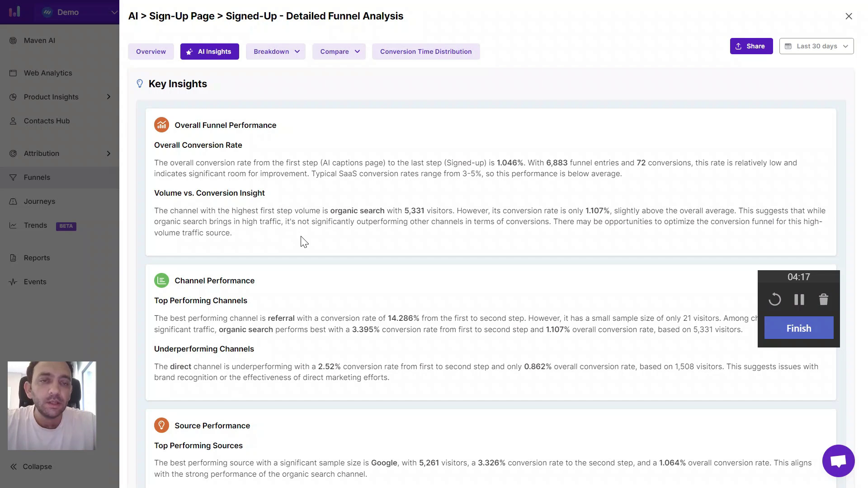
{"action": "scroll", "coordinate": [301, 237], "scroll_direction": "down", "scroll_amount": 3}
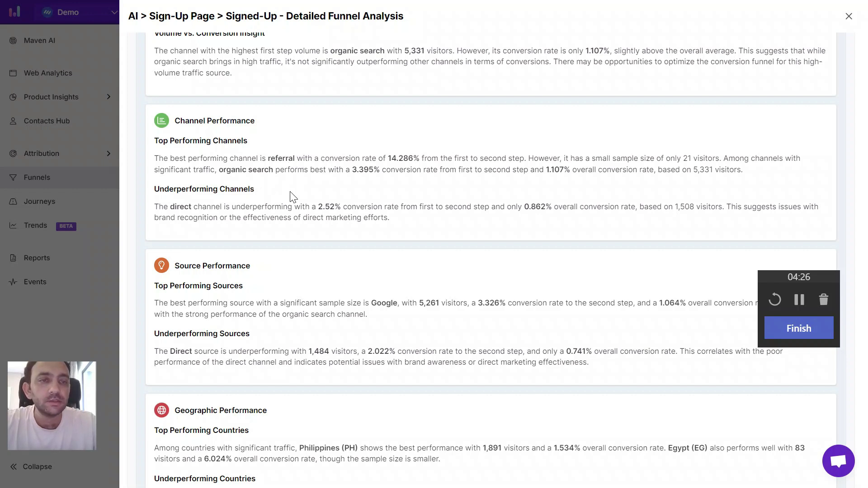
{"action": "scroll", "coordinate": [290, 195], "scroll_direction": "down", "scroll_amount": 1}
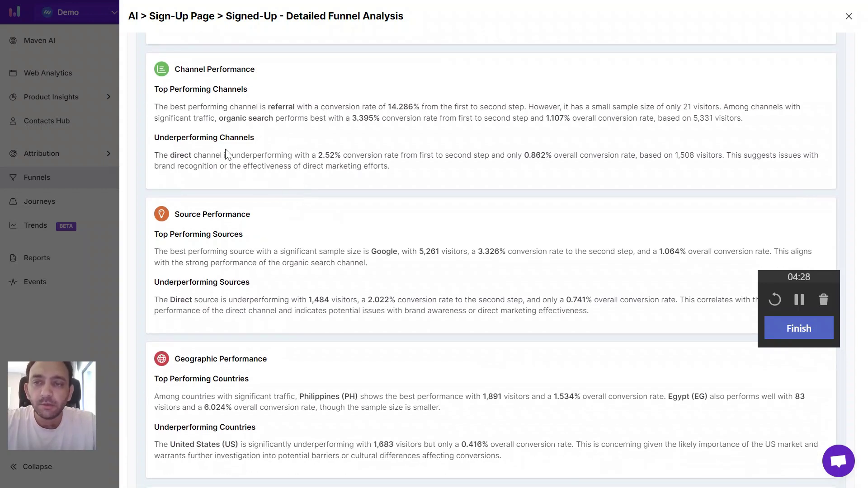
{"action": "scroll", "coordinate": [330, 218], "scroll_direction": "down", "scroll_amount": 2}
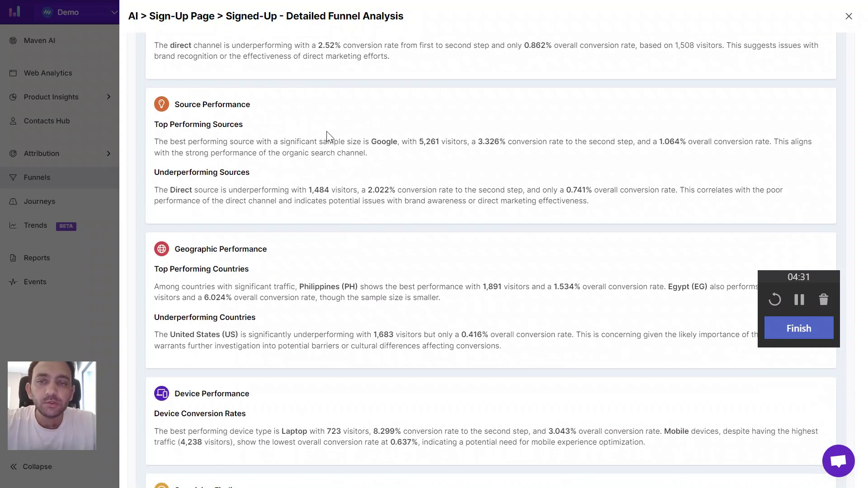
{"action": "scroll", "coordinate": [327, 178], "scroll_direction": "down", "scroll_amount": 2}
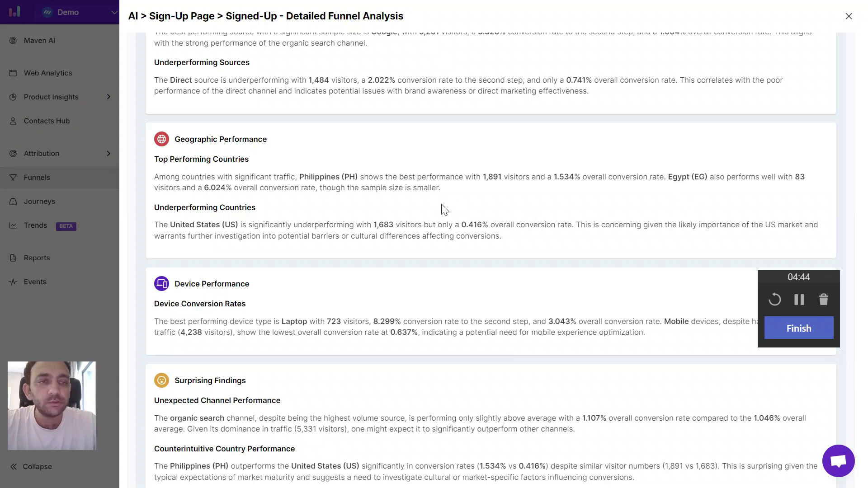
{"action": "scroll", "coordinate": [348, 248], "scroll_direction": "down", "scroll_amount": 1}
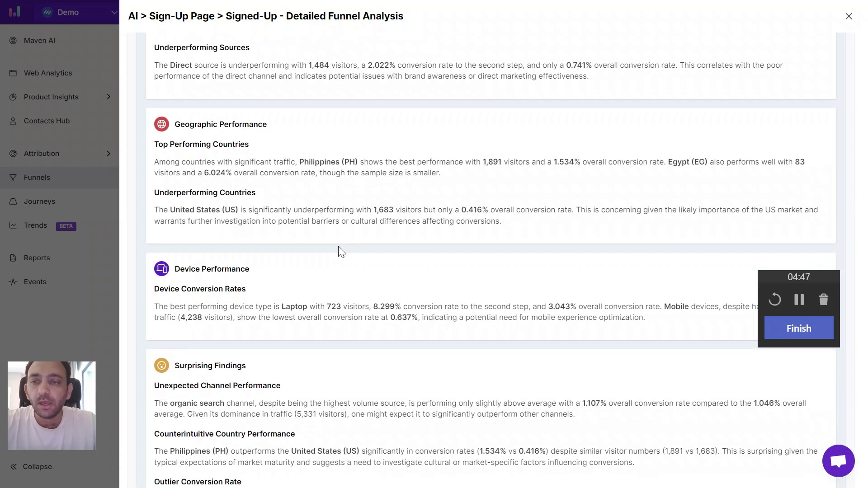
{"action": "scroll", "coordinate": [332, 218], "scroll_direction": "down", "scroll_amount": 3}
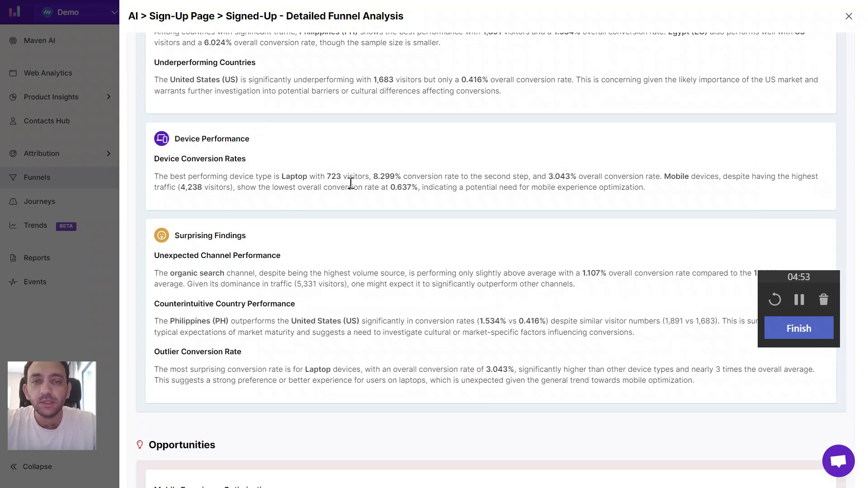
{"action": "scroll", "coordinate": [355, 224], "scroll_direction": "down", "scroll_amount": 1}
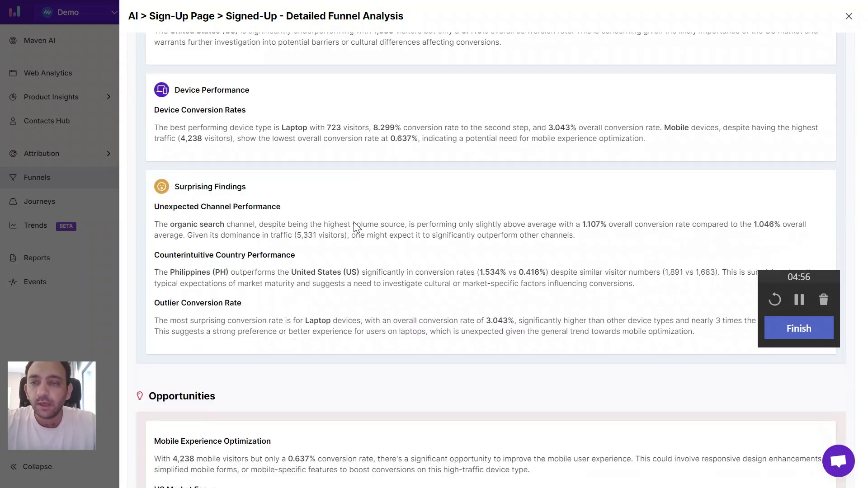
{"action": "scroll", "coordinate": [427, 226], "scroll_direction": "down", "scroll_amount": 3}
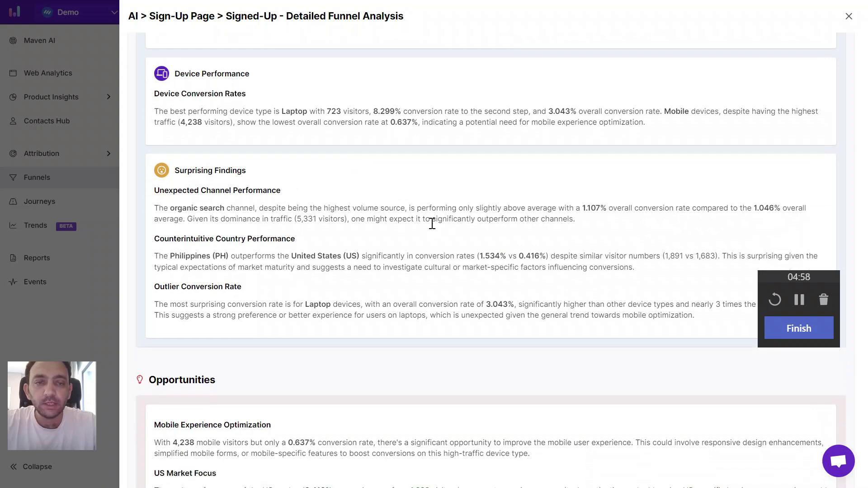
- Read the Opportunities and Recommendations sections of the AI insights, and return to the beginning of the report
{"action": "scroll", "coordinate": [371, 315], "scroll_direction": "down", "scroll_amount": 4}
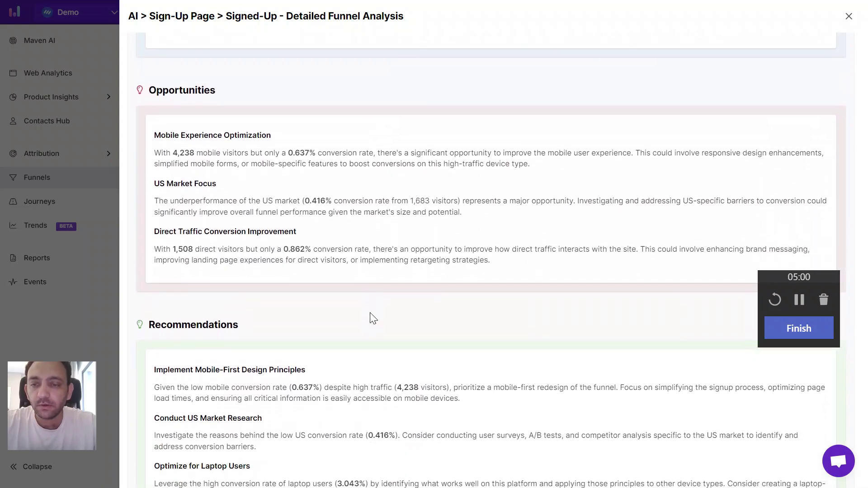
{"action": "scroll", "coordinate": [373, 318], "scroll_direction": "up", "scroll_amount": 2}
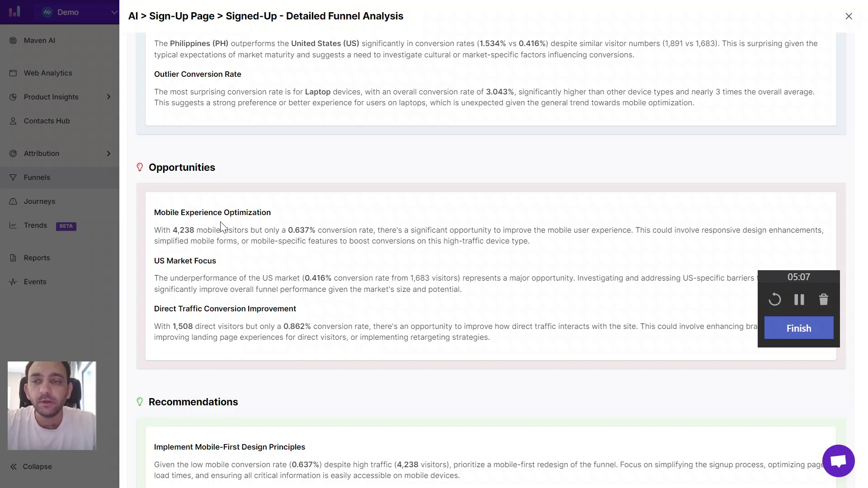
{"action": "scroll", "coordinate": [341, 265], "scroll_direction": "down", "scroll_amount": 2}
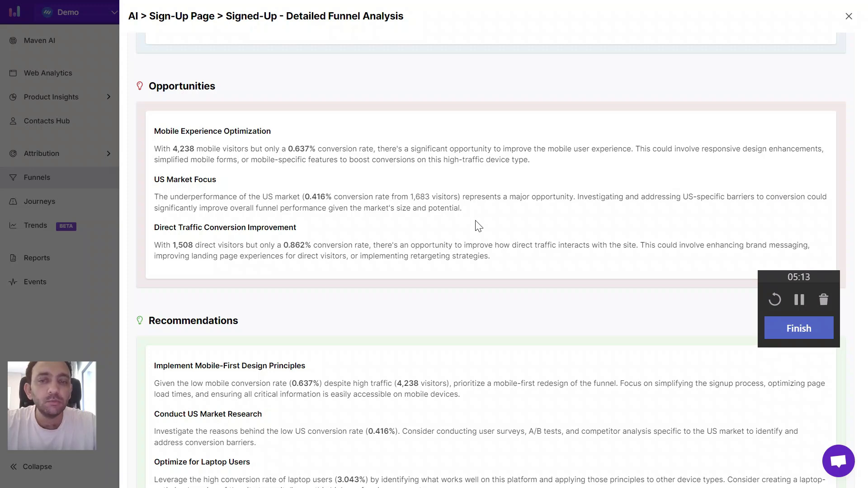
{"action": "scroll", "coordinate": [478, 226], "scroll_direction": "down", "scroll_amount": 1}
{"action": "scroll", "coordinate": [478, 226], "scroll_direction": "down", "scroll_amount": 3}
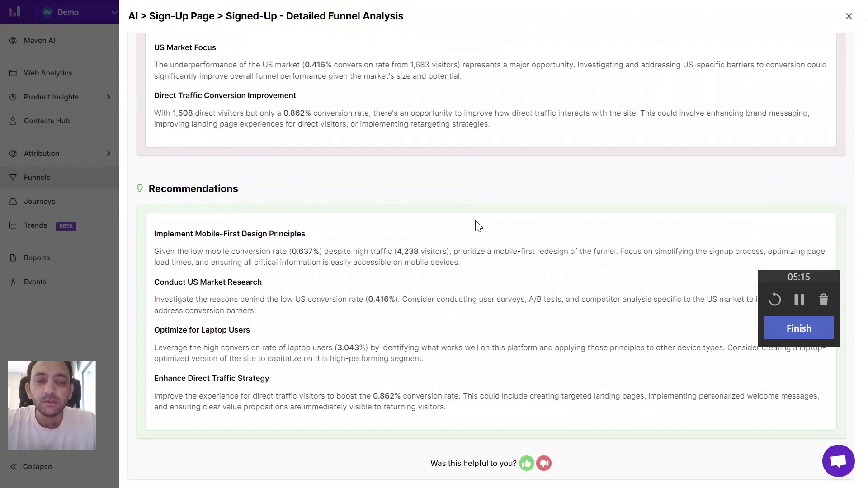
{"action": "scroll", "coordinate": [478, 226], "scroll_direction": "up", "scroll_amount": 5}
{"action": "scroll", "coordinate": [478, 226], "scroll_direction": "up", "scroll_amount": 10}
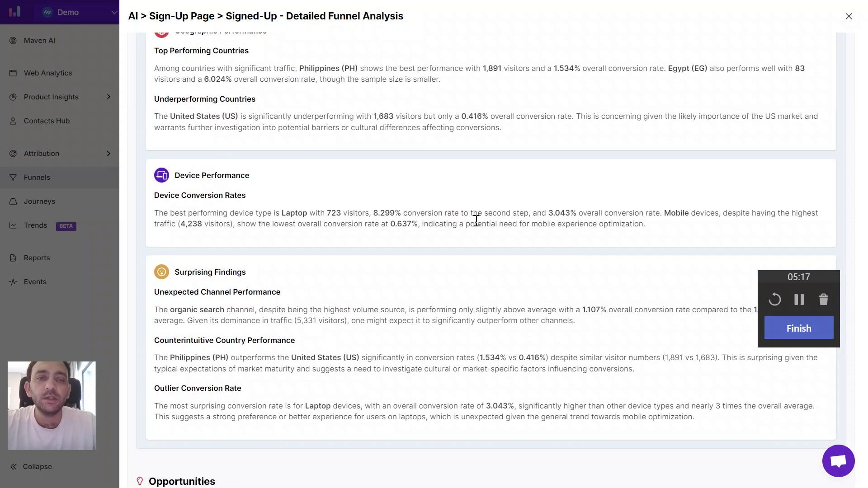
{"action": "scroll", "coordinate": [478, 223], "scroll_direction": "up", "scroll_amount": 5}
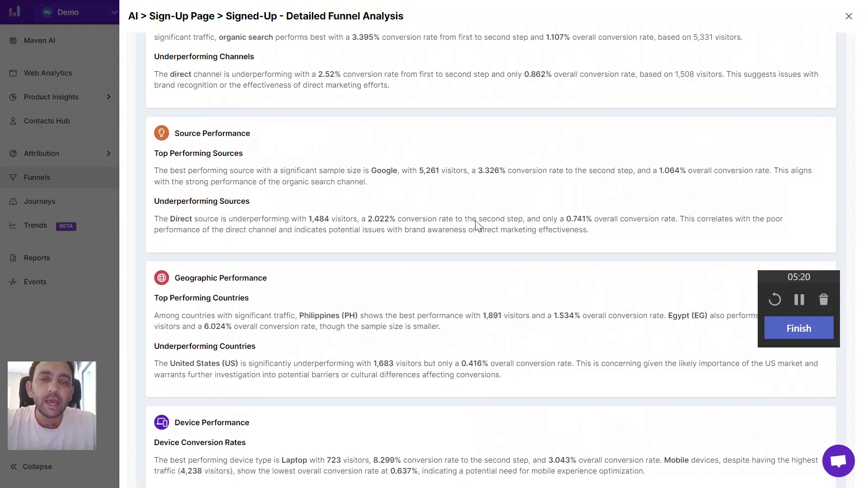
{"action": "scroll", "coordinate": [479, 226], "scroll_direction": "up", "scroll_amount": 6}
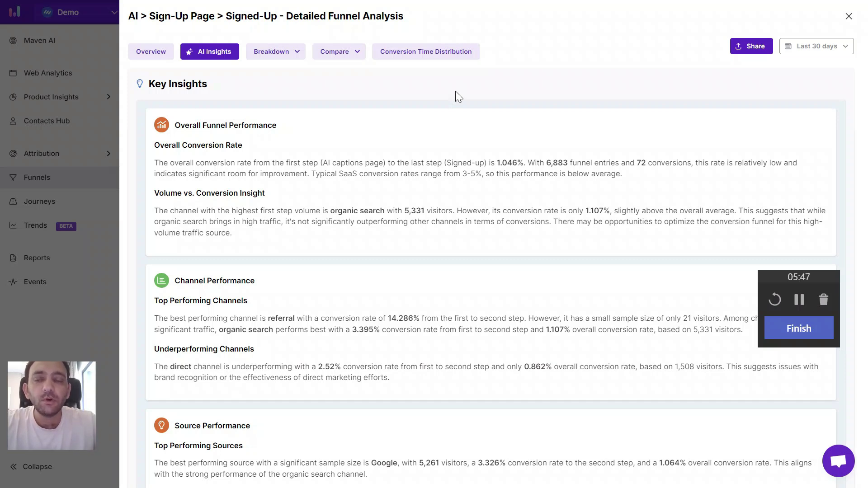
- Look over the funnel's breakdown options and revisit the channel, source and geographic performance insights
{"action": "left_click", "coordinate": [297, 55]}
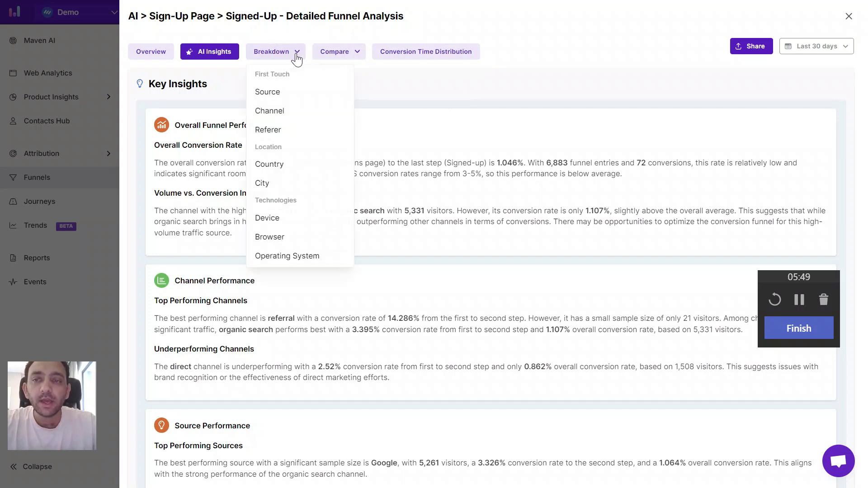
{"action": "left_click", "coordinate": [381, 306]}
{"action": "scroll", "coordinate": [320, 430], "scroll_direction": "down", "scroll_amount": 5}
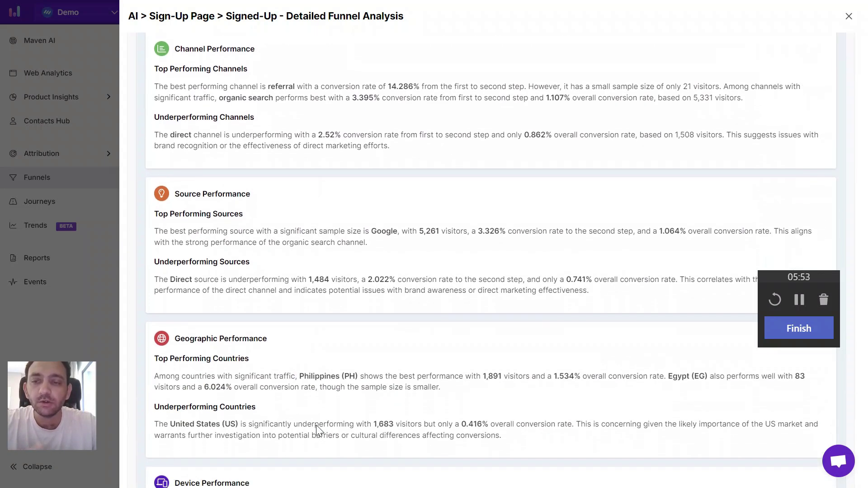
{"action": "scroll", "coordinate": [320, 431], "scroll_direction": "up", "scroll_amount": 5}
- Compare the funnel for Sep 15 - Sep 21 with the previous week and examine each step's visitors, drop-offs and conversion rates
{"action": "left_click", "coordinate": [286, 51]}
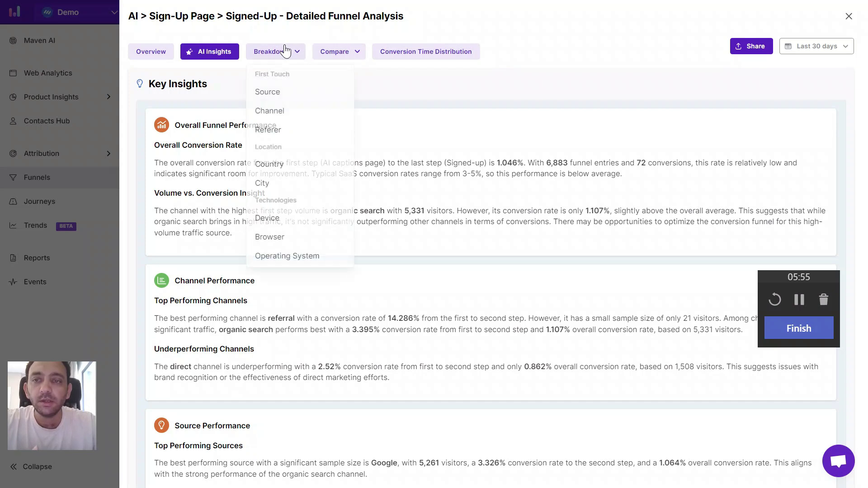
{"action": "left_click", "coordinate": [353, 60]}
{"action": "left_click", "coordinate": [404, 96]}
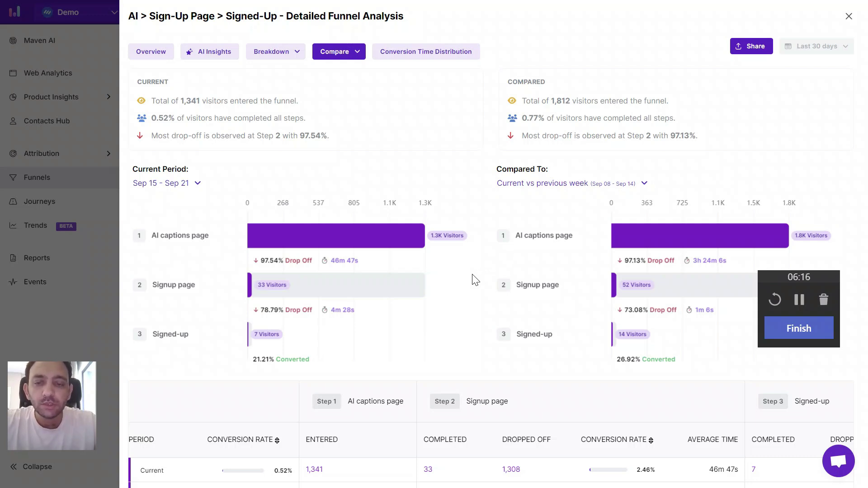
{"action": "scroll", "coordinate": [475, 279], "scroll_direction": "down", "scroll_amount": 1}
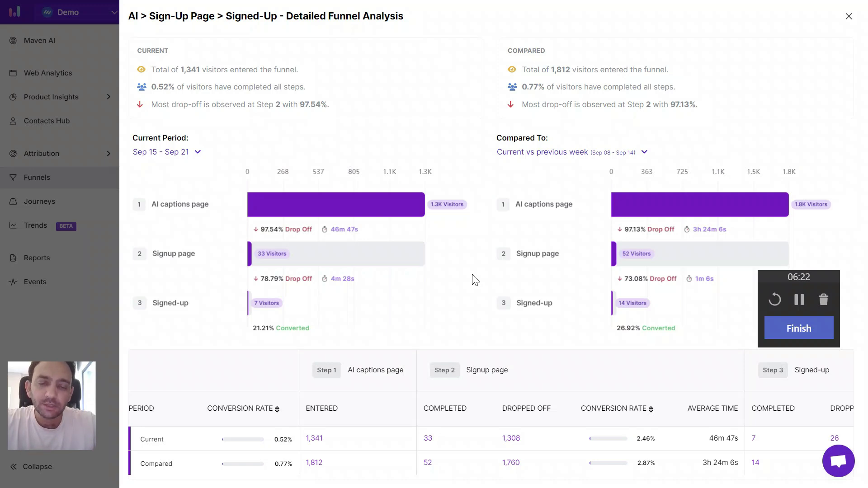
{"action": "scroll", "coordinate": [474, 279], "scroll_direction": "up", "scroll_amount": 1}
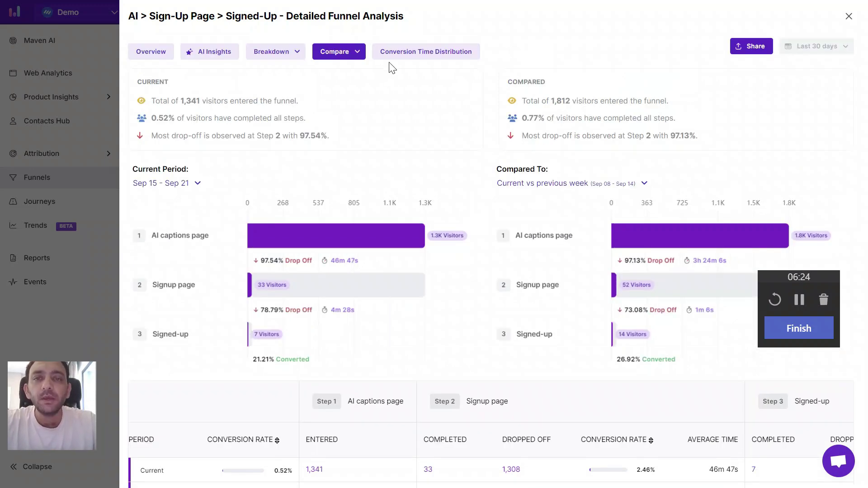
- Examine the Conversion Time Distribution from Step 1 to Step 3, and close the detailed funnel analysis
{"action": "left_click", "coordinate": [441, 58]}
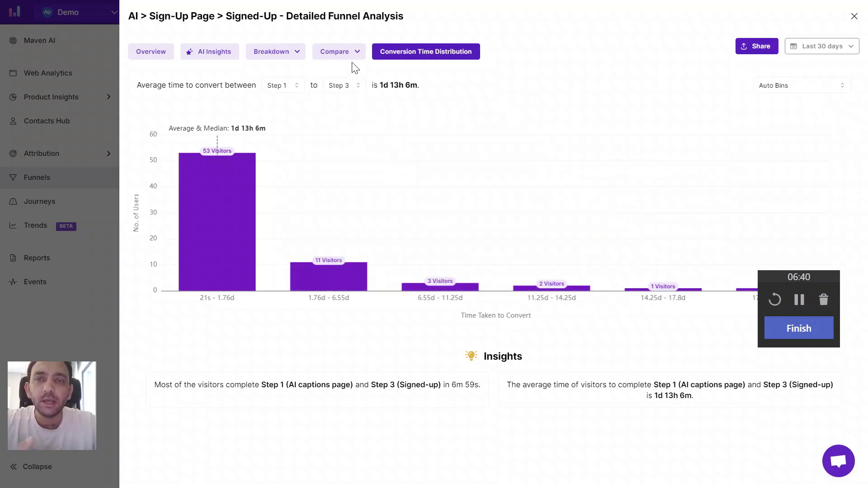
{"action": "left_click", "coordinate": [854, 16]}
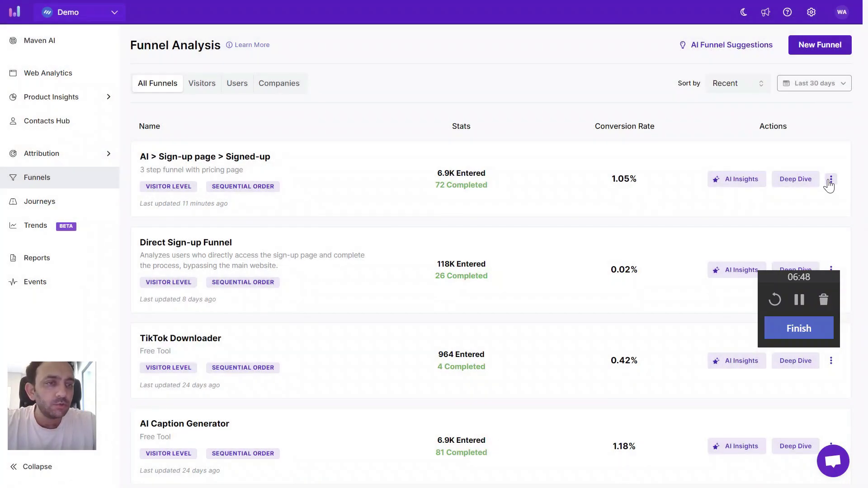
- Open the AI > Sign-up page > Signed-up funnel for editing and review its steps, step order and funnel window
{"action": "left_click", "coordinate": [831, 179]}
{"action": "left_click", "coordinate": [818, 200]}
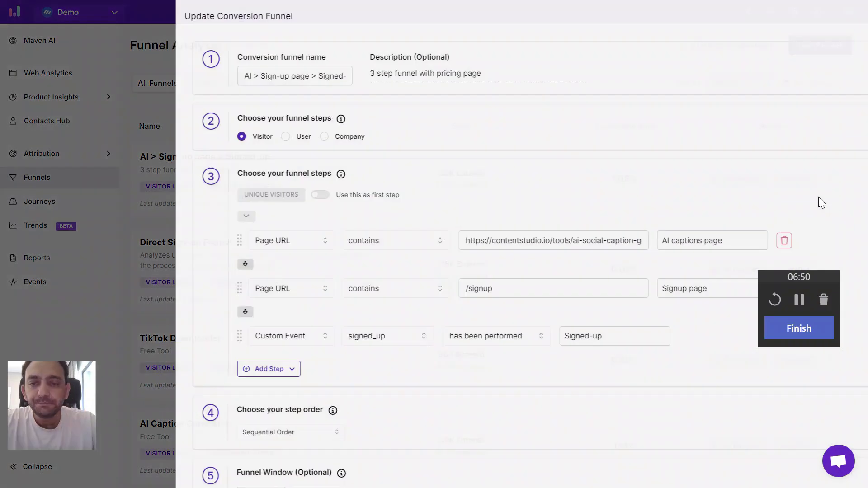
{"action": "scroll", "coordinate": [397, 172], "scroll_direction": "down", "scroll_amount": 1}
{"action": "scroll", "coordinate": [399, 174], "scroll_direction": "up", "scroll_amount": 1}
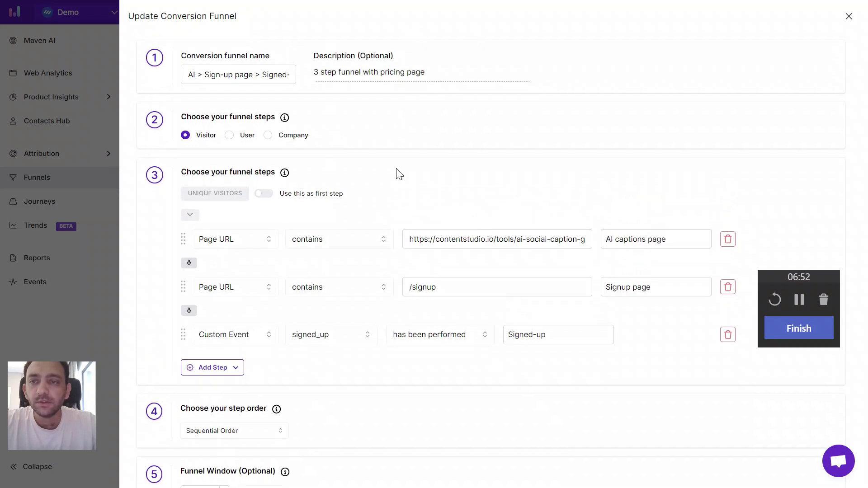
{"action": "scroll", "coordinate": [399, 174], "scroll_direction": "down", "scroll_amount": 1}
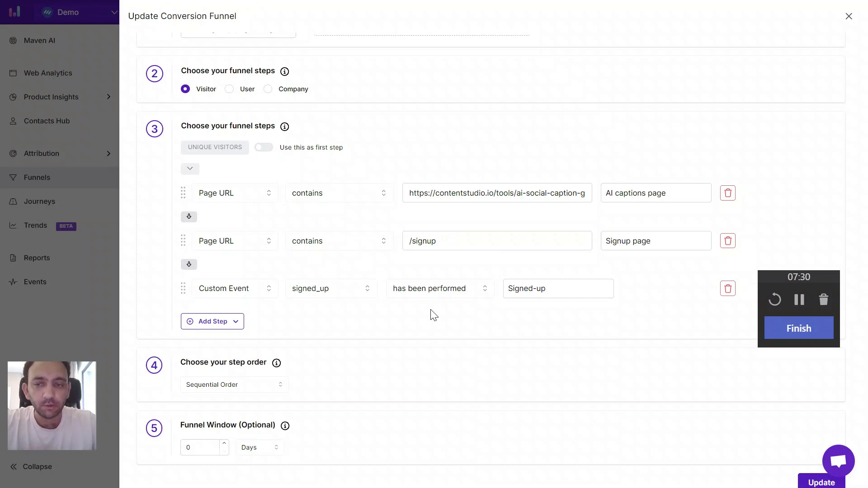
{"action": "scroll", "coordinate": [433, 314], "scroll_direction": "down", "scroll_amount": 1}
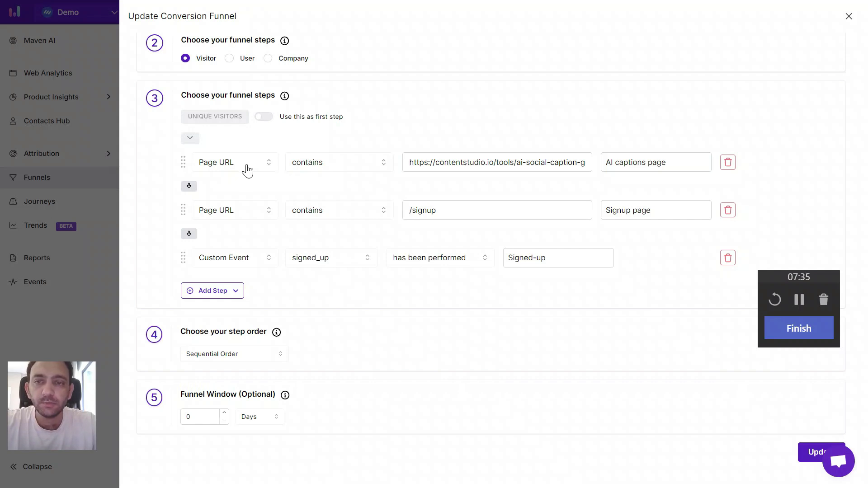
- Look over the match conditions for the AI captions page step, and the event and step-type options for the Signed-up step
{"action": "left_click", "coordinate": [349, 166]}
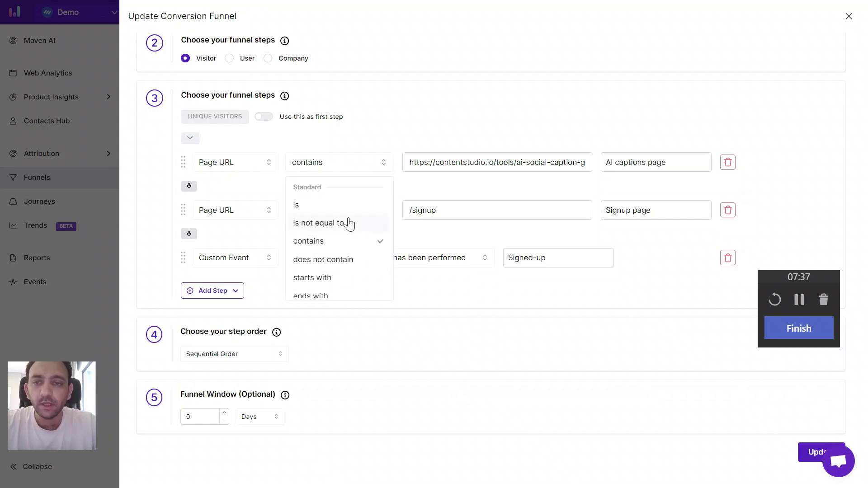
{"action": "scroll", "coordinate": [349, 224], "scroll_direction": "down", "scroll_amount": 3}
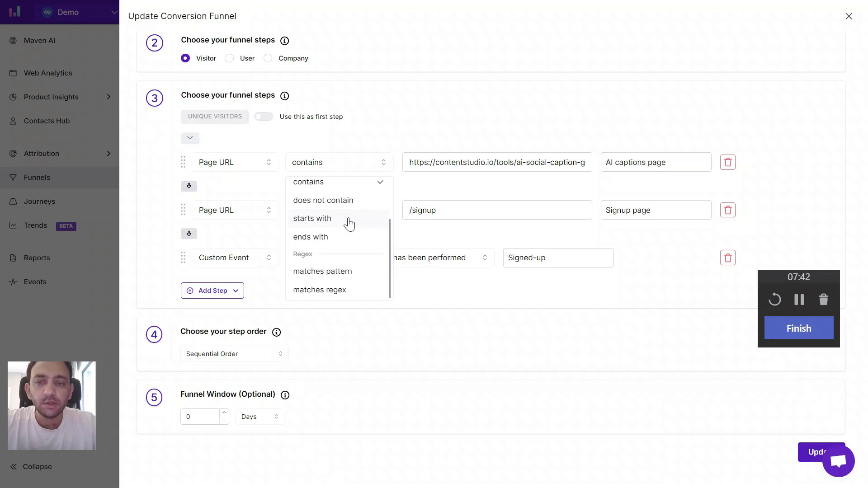
{"action": "left_click", "coordinate": [447, 290]}
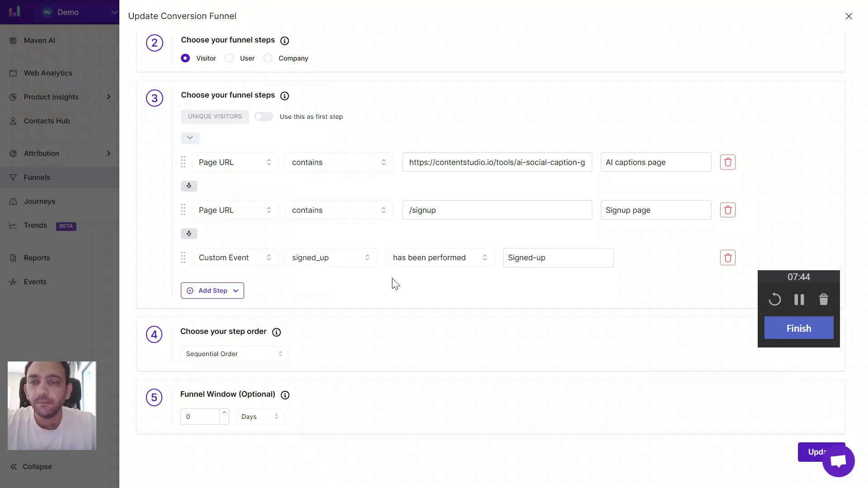
{"action": "left_click", "coordinate": [331, 260]}
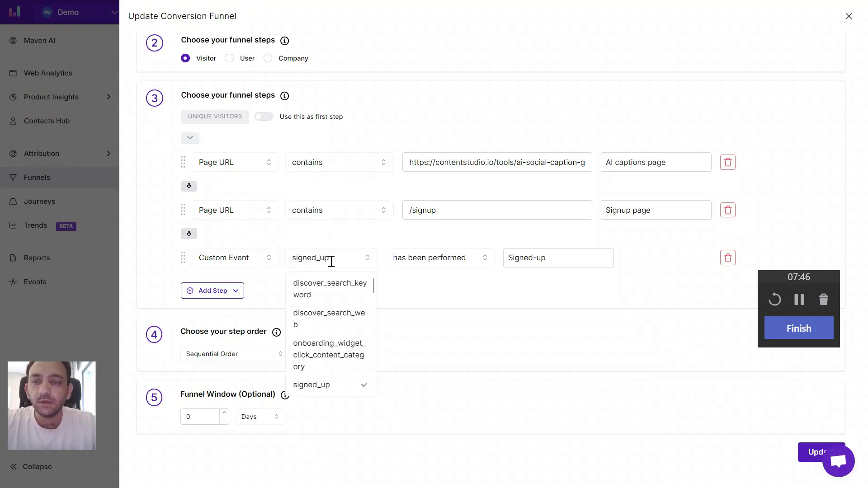
{"action": "left_click", "coordinate": [263, 264]}
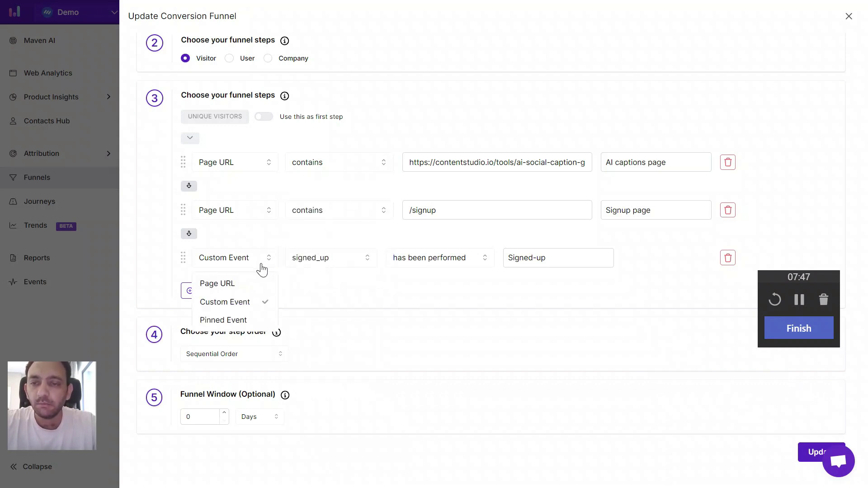
{"action": "left_click", "coordinate": [370, 299]}
- Check the step order options and the explanations for step order and funnel window, and close the funnel editor without updating
{"action": "left_click", "coordinate": [265, 359]}
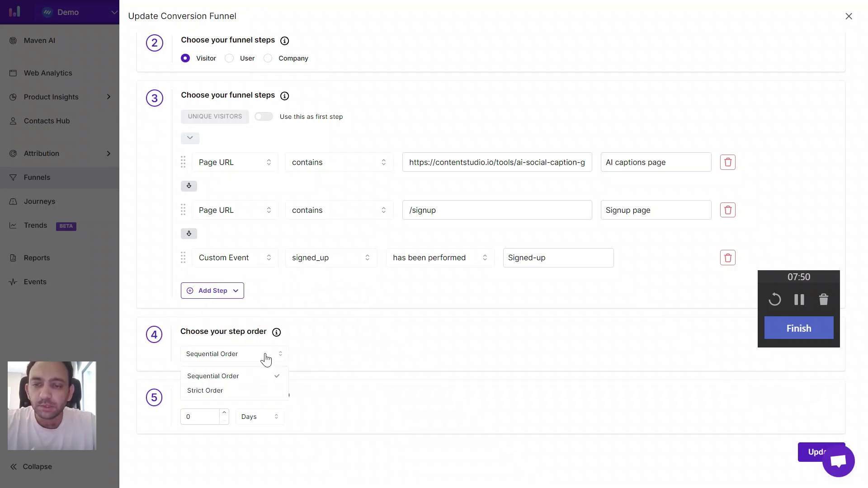
{"action": "left_click", "coordinate": [345, 352]}
{"action": "mouse_move", "coordinate": [277, 335]}
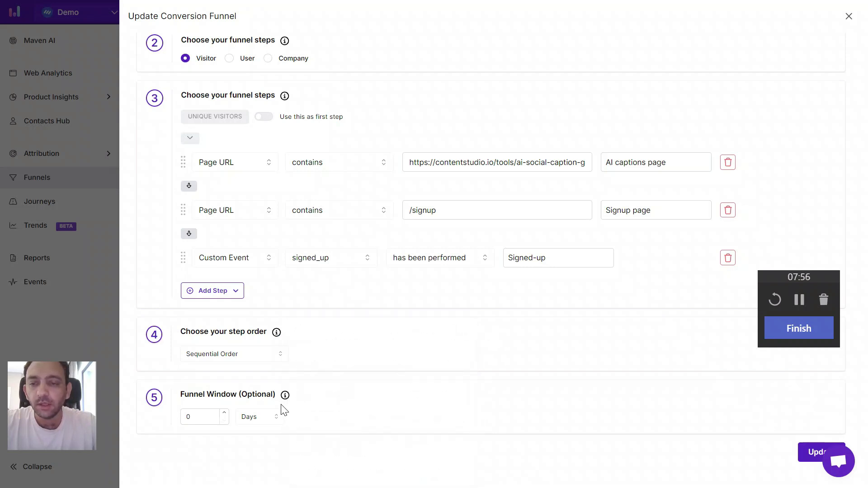
{"action": "mouse_move", "coordinate": [285, 396]}
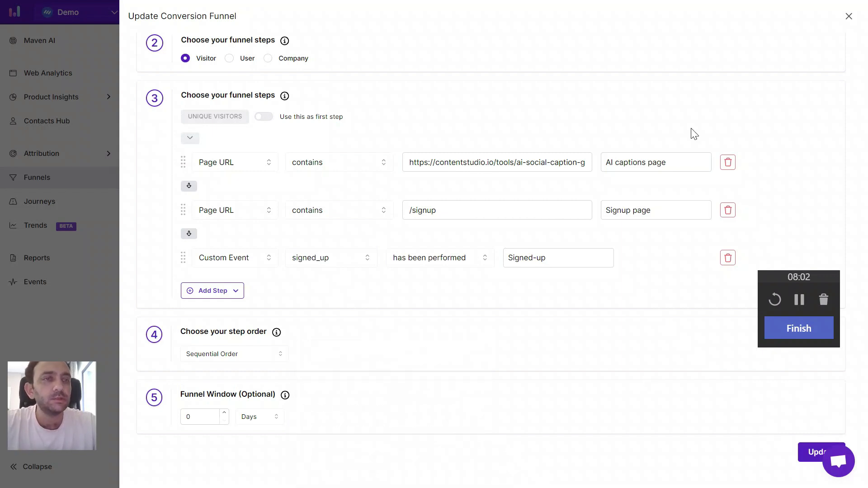
{"action": "left_click", "coordinate": [848, 16]}
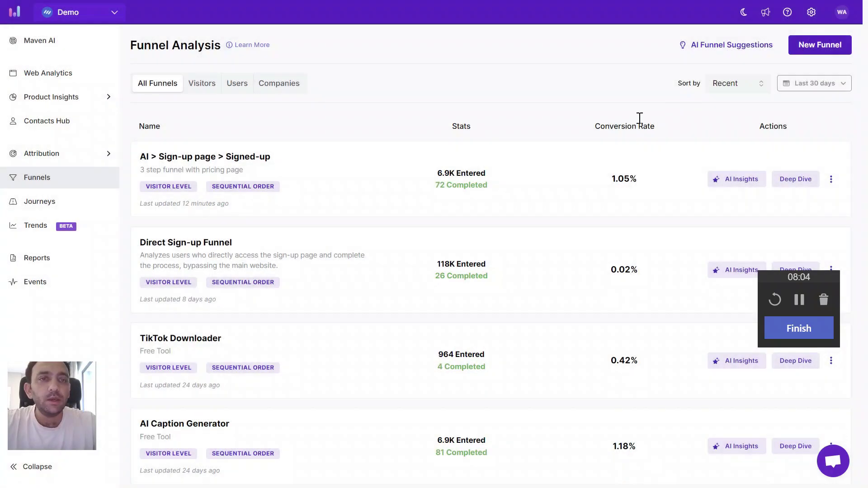
- Generate AI funnel suggestions with the event signed_up as the conversion goal
{"action": "left_click", "coordinate": [695, 48]}
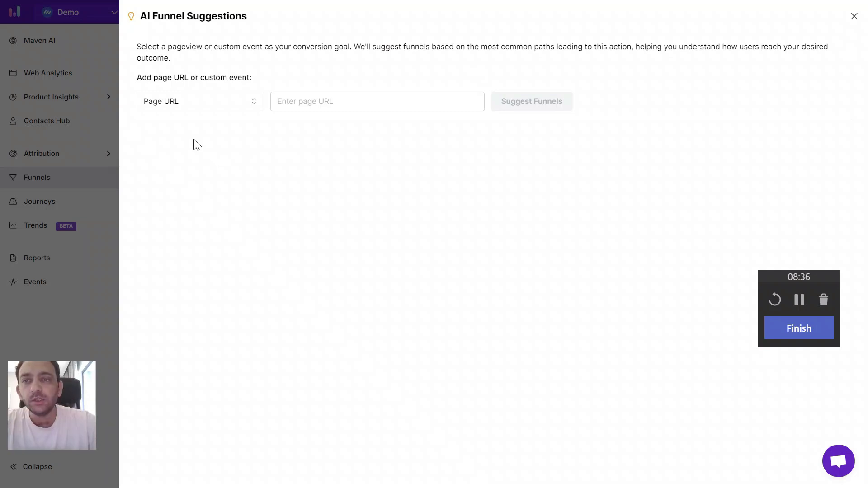
{"action": "left_click", "coordinate": [188, 110]}
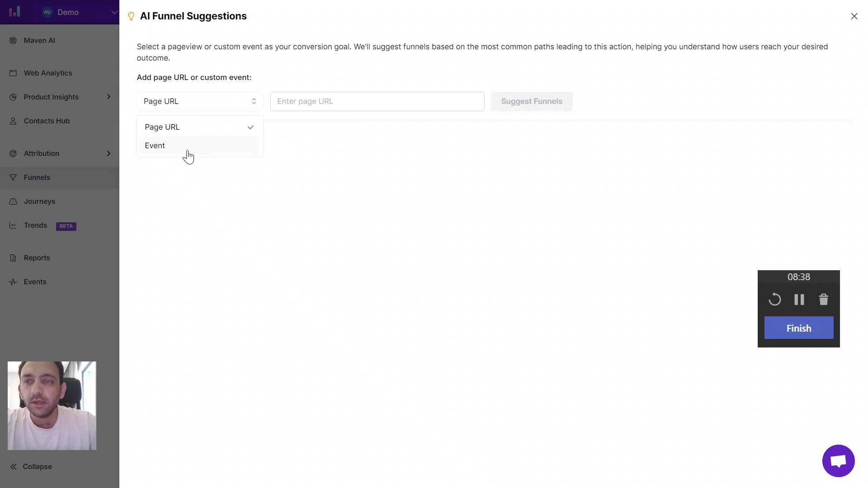
{"action": "left_click", "coordinate": [186, 148]}
{"action": "left_click", "coordinate": [350, 103]}
{"action": "type", "text": "signed"}
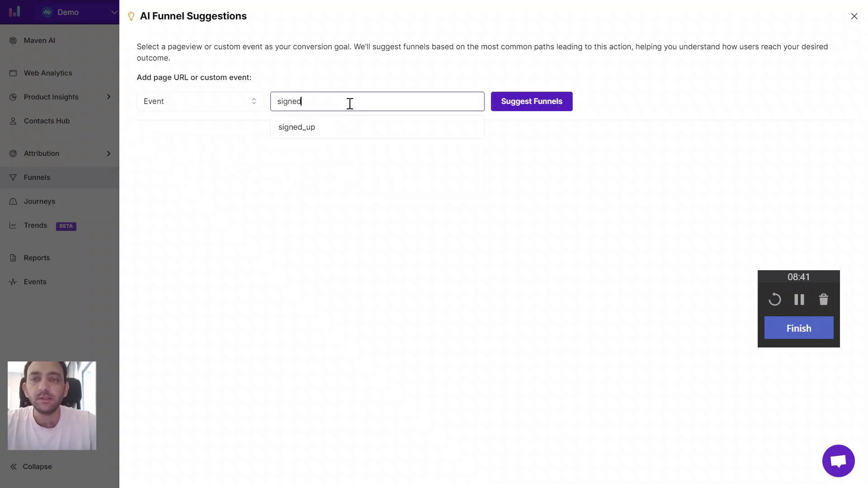
{"action": "left_click", "coordinate": [320, 131]}
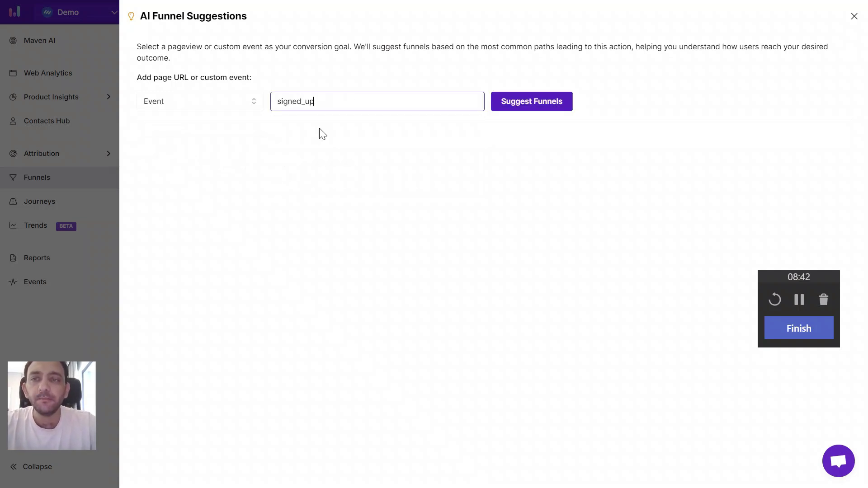
{"action": "left_click", "coordinate": [551, 107]}
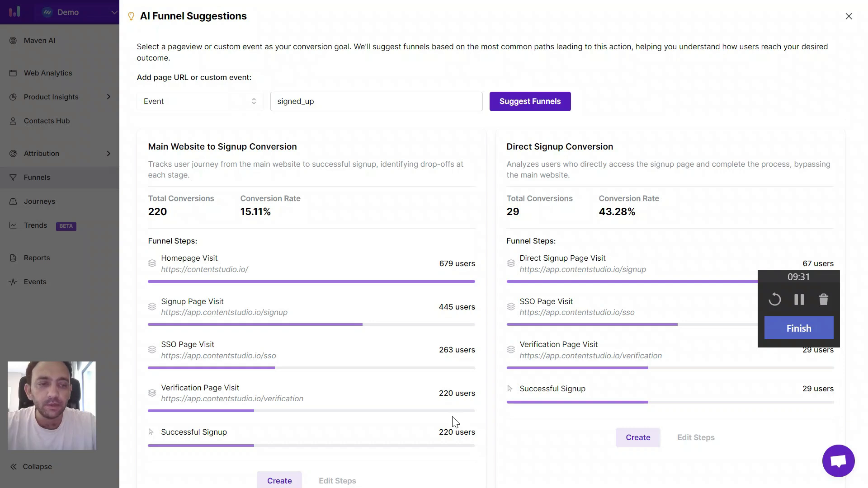
- Review the suggested funnels' steps, conversions and conversion rates, and close the suggestions without creating a funnel
{"action": "scroll", "coordinate": [454, 423], "scroll_direction": "down", "scroll_amount": 2}
{"action": "scroll", "coordinate": [456, 424], "scroll_direction": "up", "scroll_amount": 1}
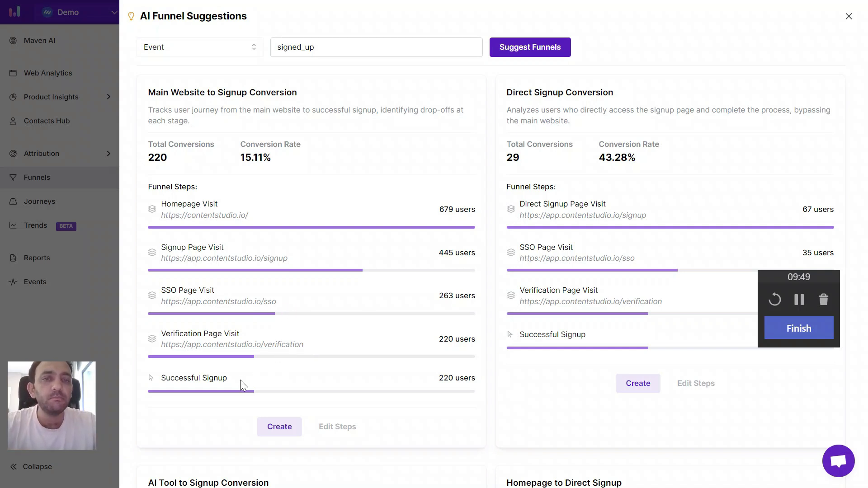
{"action": "scroll", "coordinate": [587, 241], "scroll_direction": "down", "scroll_amount": 3}
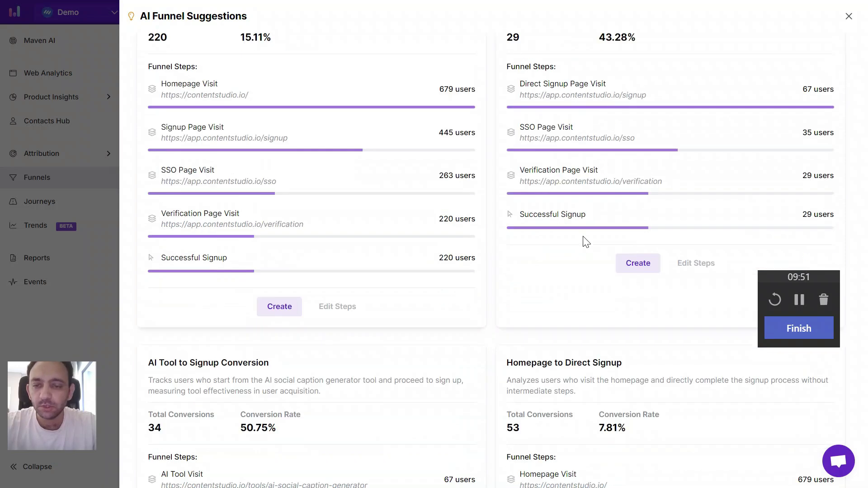
{"action": "scroll", "coordinate": [587, 242], "scroll_direction": "down", "scroll_amount": 5}
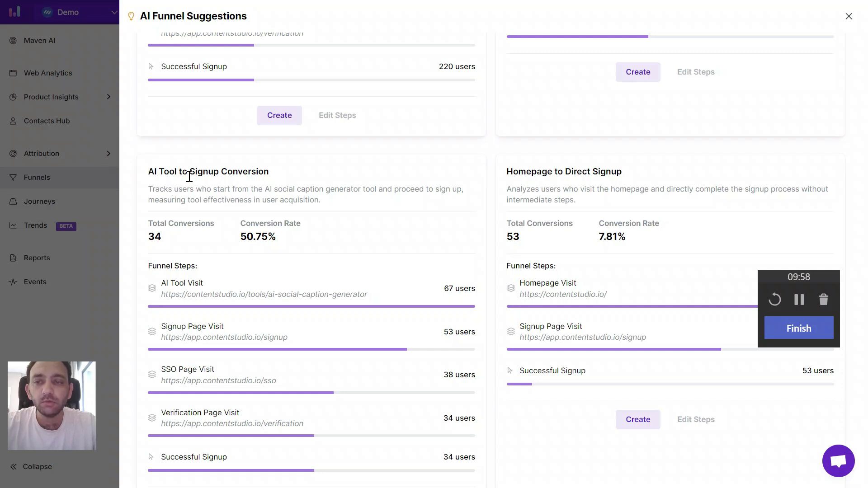
{"action": "scroll", "coordinate": [586, 212], "scroll_direction": "down", "scroll_amount": 9}
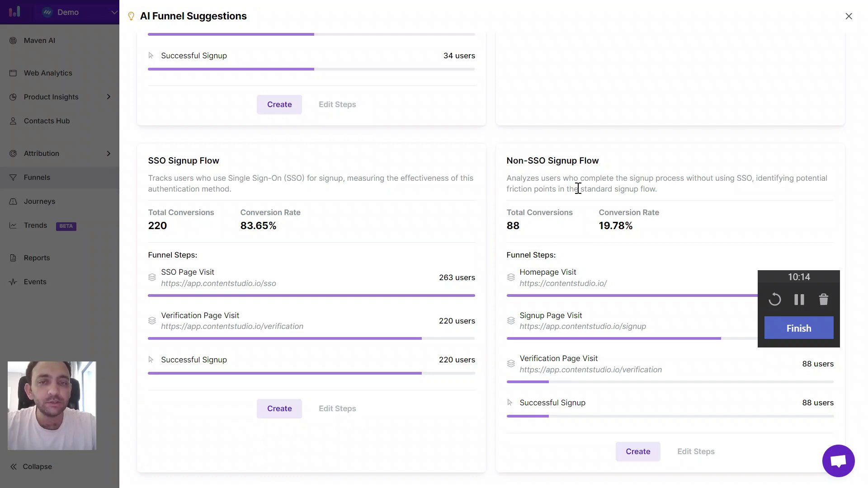
{"action": "scroll", "coordinate": [546, 262], "scroll_direction": "down", "scroll_amount": 5}
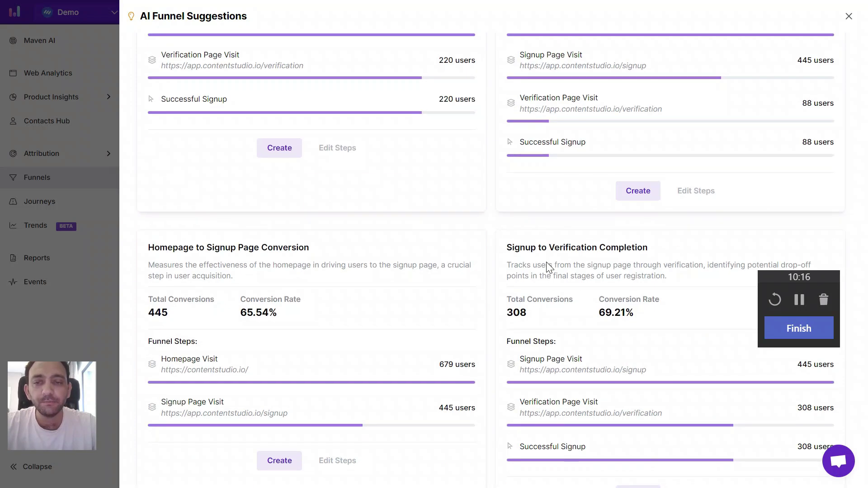
{"action": "scroll", "coordinate": [547, 263], "scroll_direction": "up", "scroll_amount": 15}
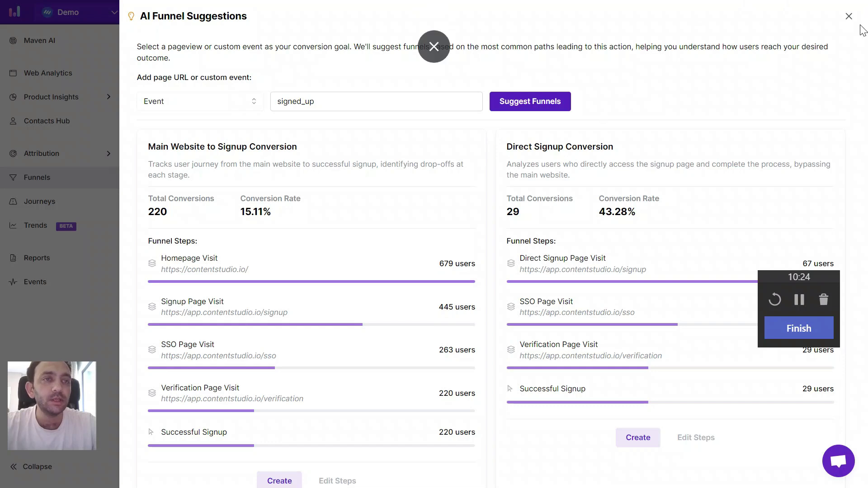
{"action": "left_click", "coordinate": [848, 16]}
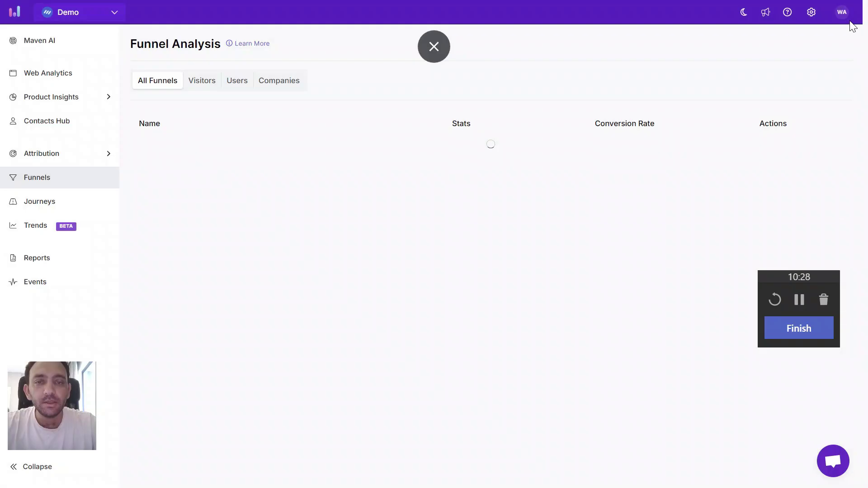